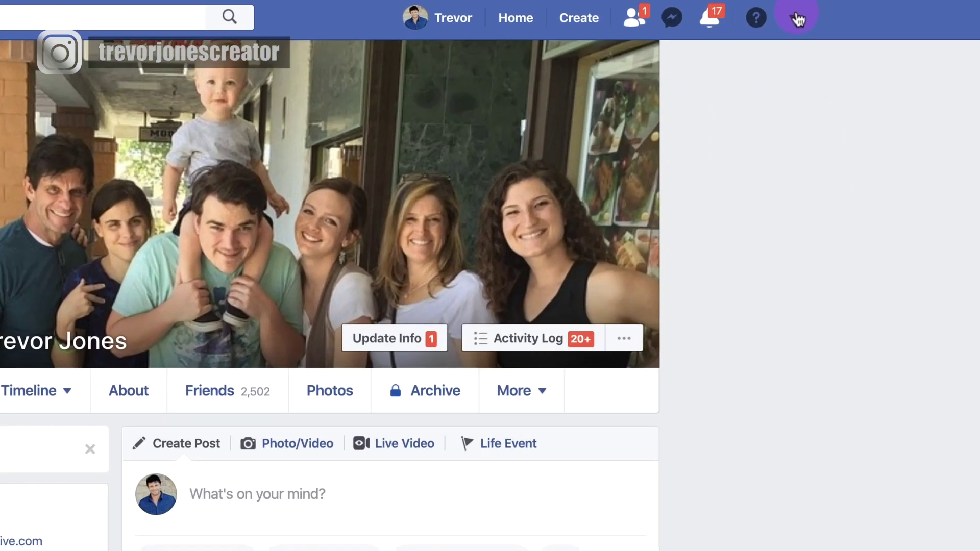
# Switch to the Jones Home Collective page and open its Publishing Tools in Creator Studio
pyautogui.click(760, 11)
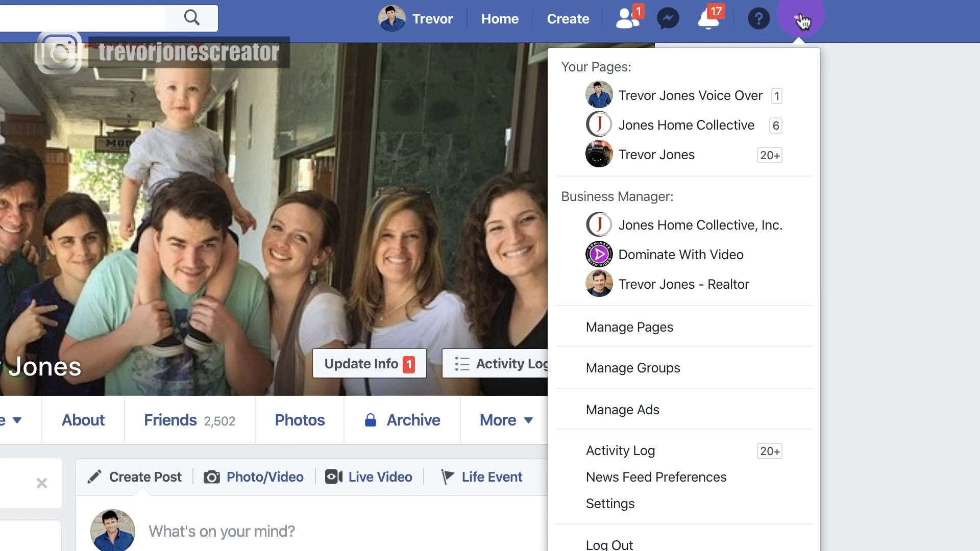
pyautogui.click(720, 125)
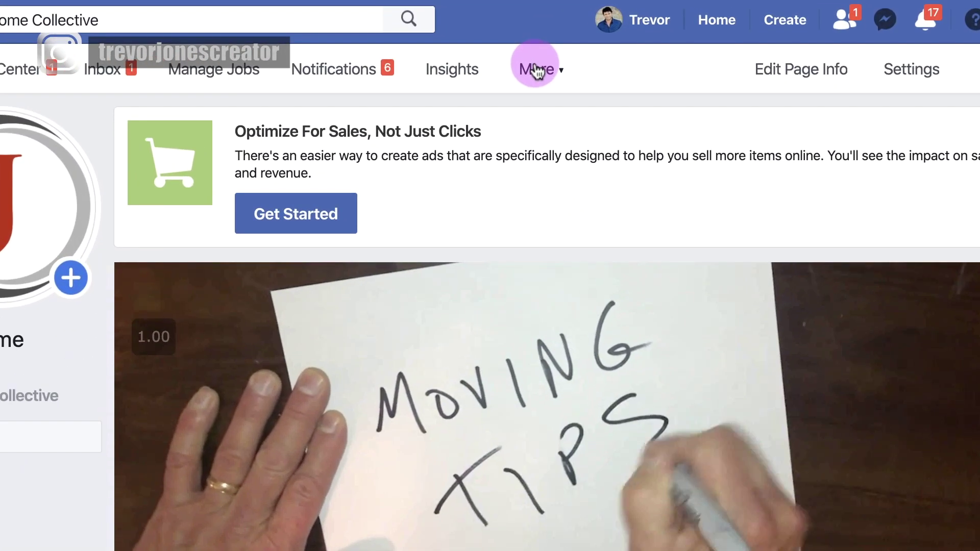
pyautogui.click(521, 36)
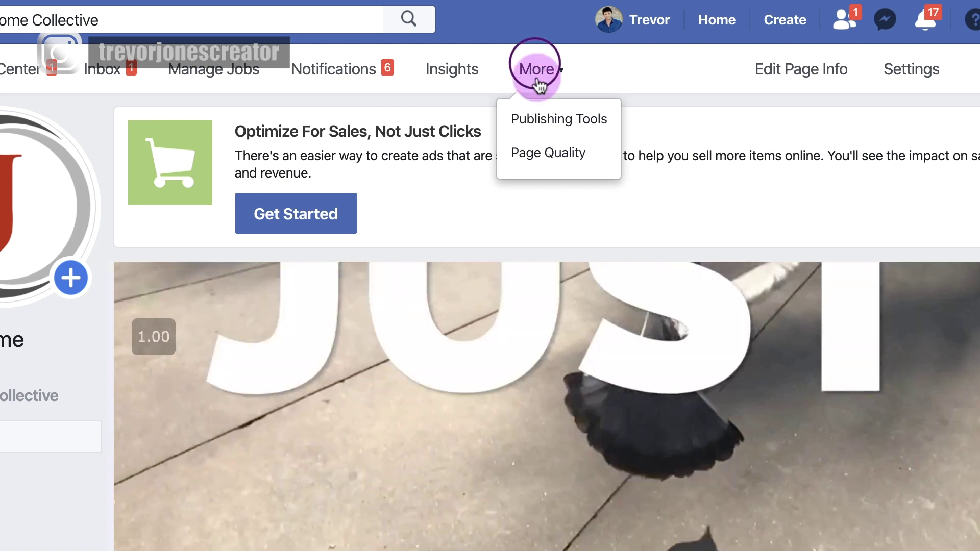
pyautogui.click(547, 111)
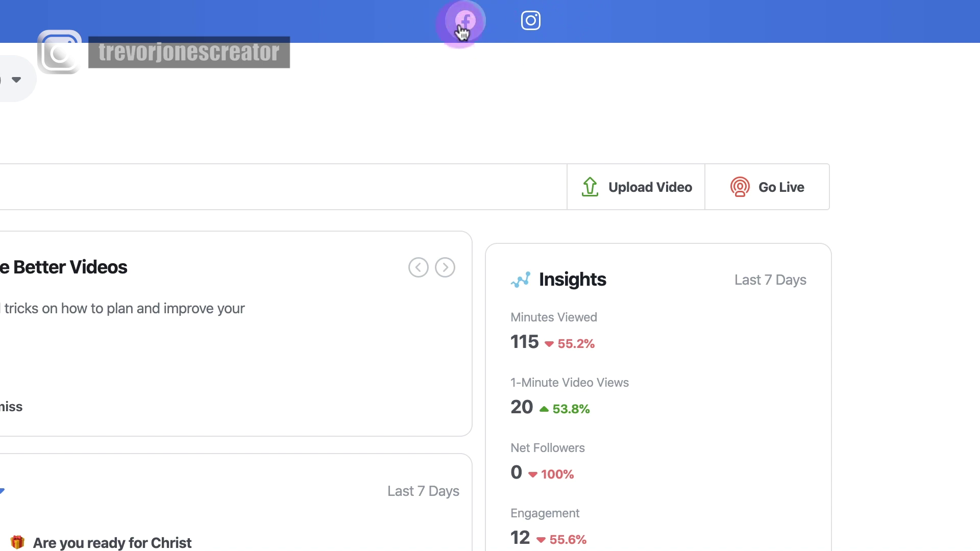
# Go to the Instagram content library and start a new Instagram Feed post from Create Post
pyautogui.click(528, 22)
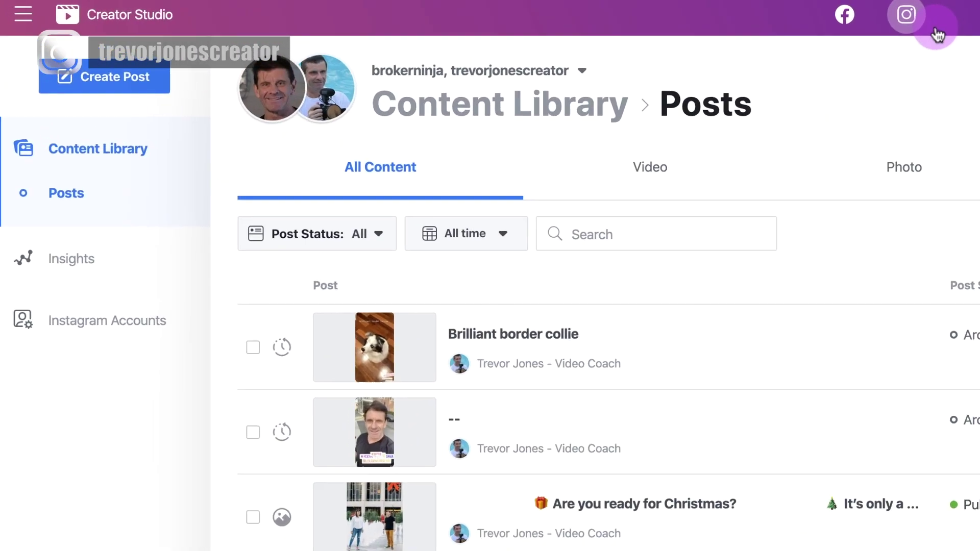
pyautogui.click(50, 47)
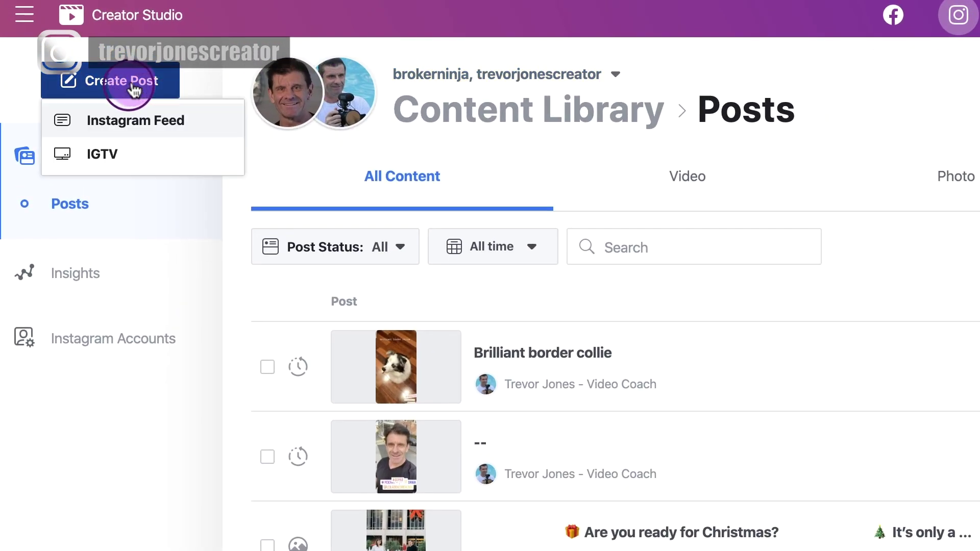
pyautogui.click(113, 122)
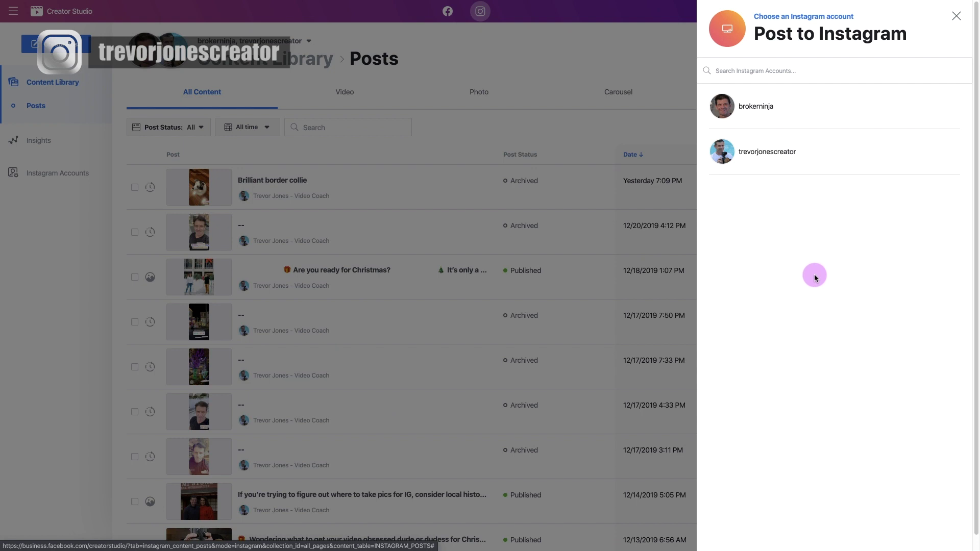
# Choose the first account, Trevor Jones - Realtor, to post from
pyautogui.click(758, 106)
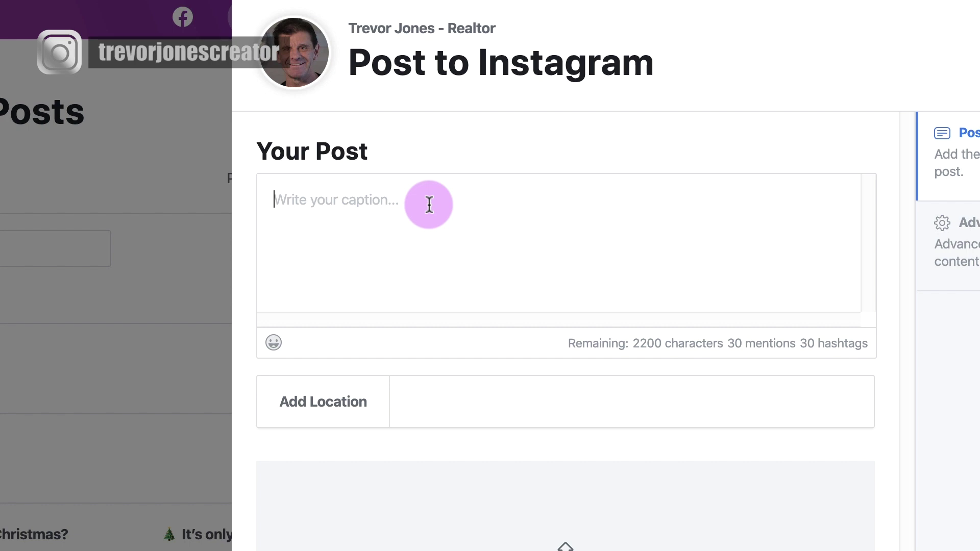
pyautogui.write('What are your fitness goals for 2020?')
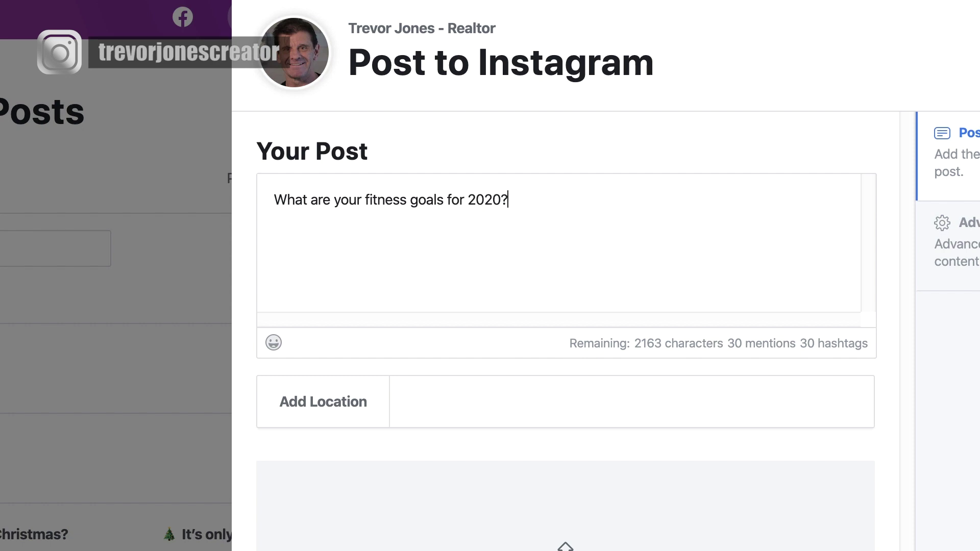
# Begin adding the CrossTown CrossFit location to the post
pyautogui.click(337, 401)
pyautogui.write('CrossTown CrossFit')
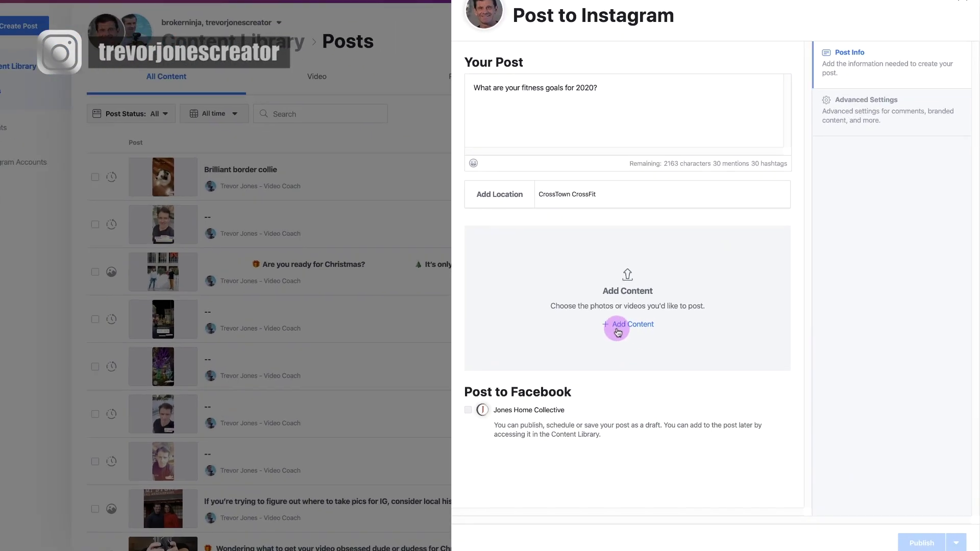
# Upload crossfit.jpeg from the Desktop as the post's photo
pyautogui.click(618, 330)
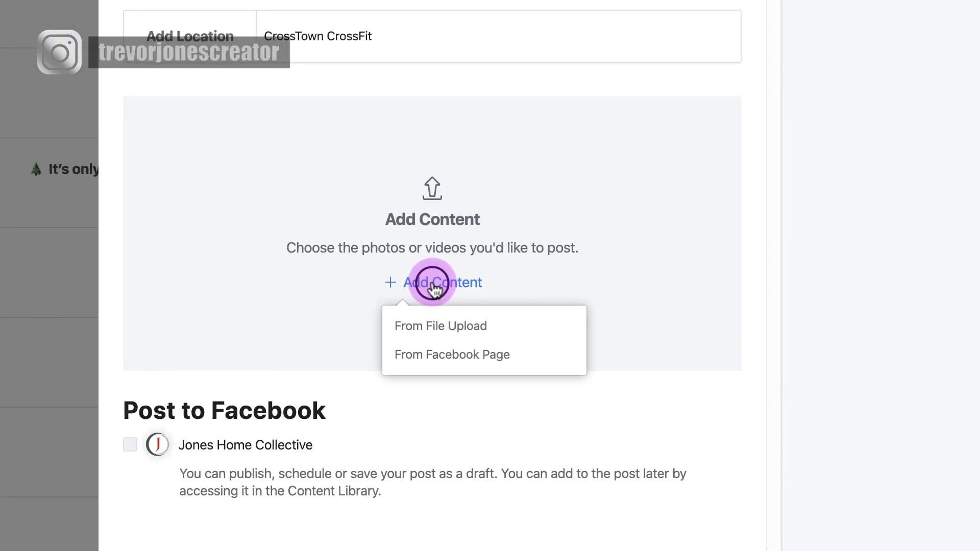
pyautogui.click(434, 329)
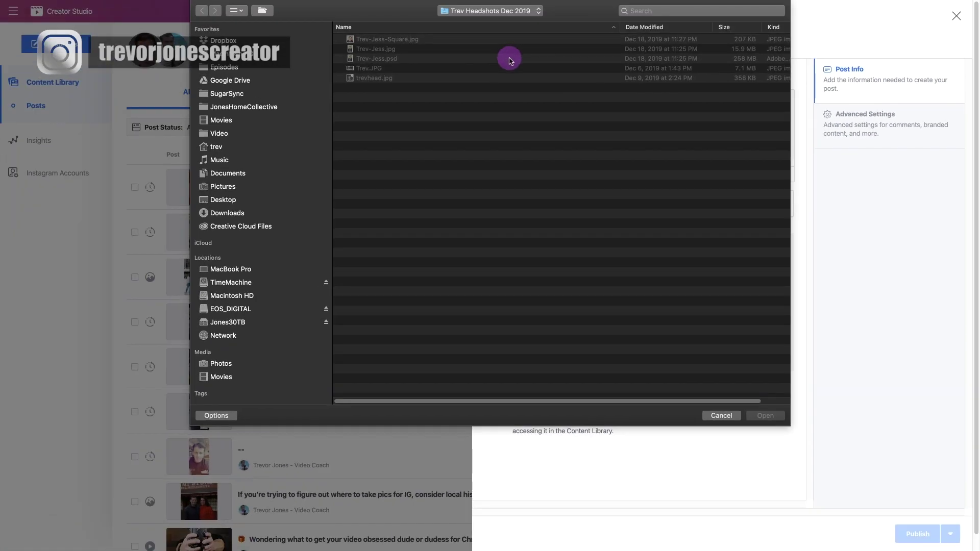
pyautogui.press('super+shift+d')
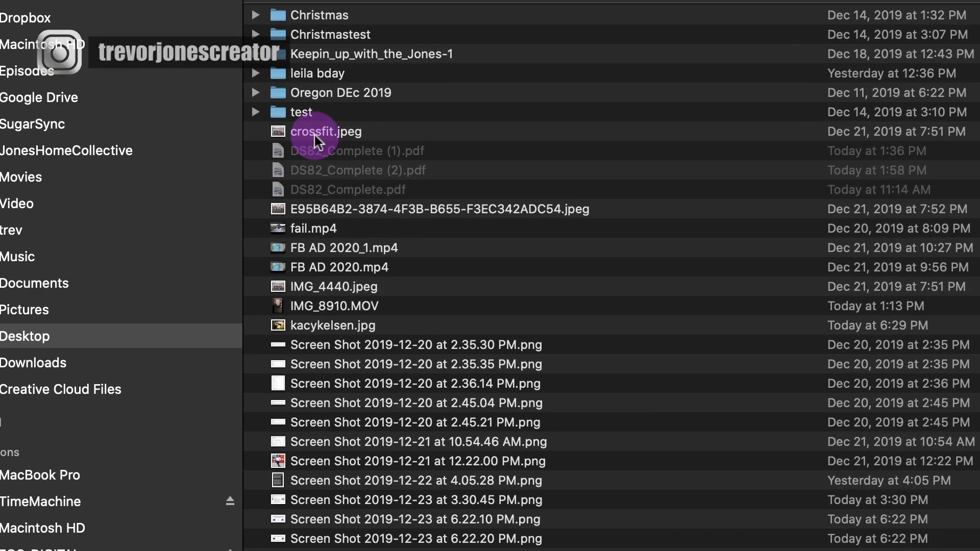
pyautogui.click(315, 142)
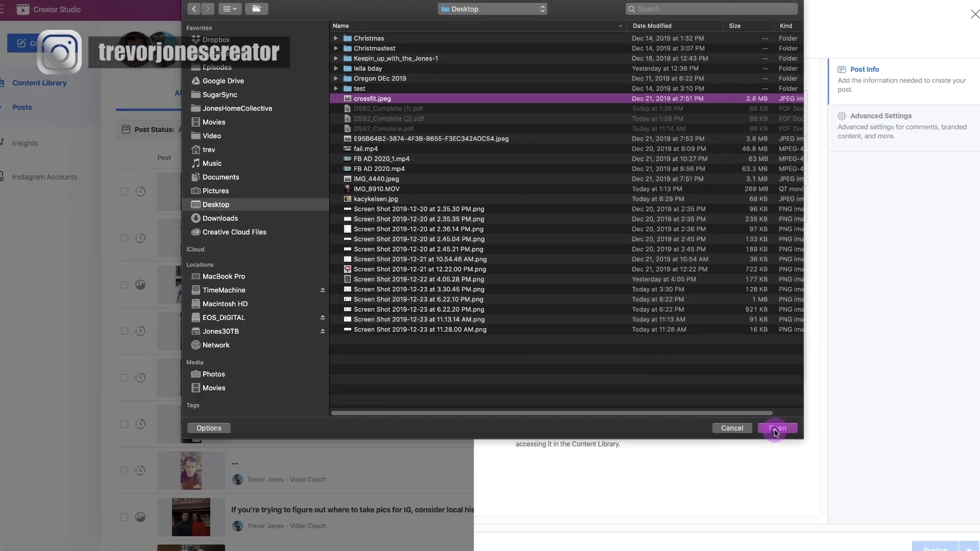
pyautogui.click(762, 420)
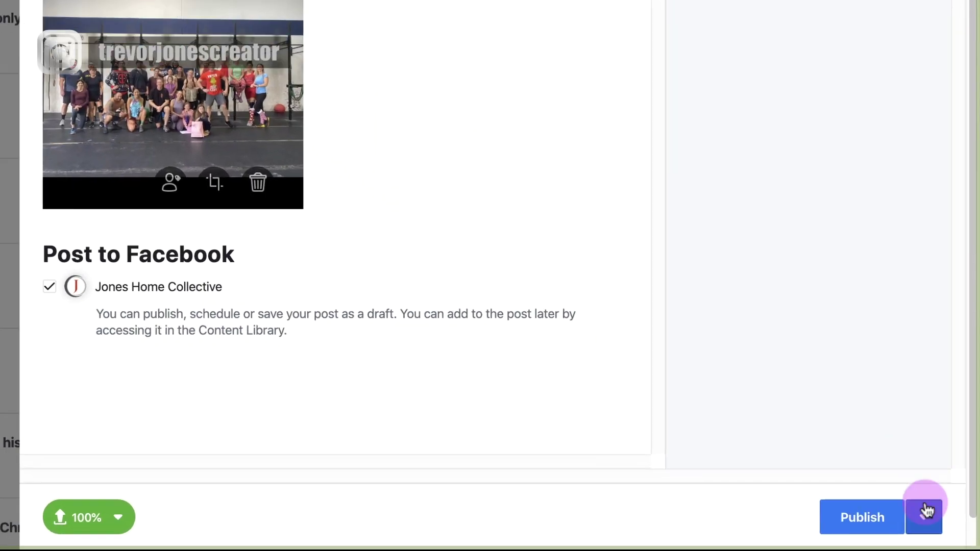
# Schedule the post for Dec 23, 2019, with the time minutes changed to 45
pyautogui.click(951, 534)
pyautogui.click(681, 422)
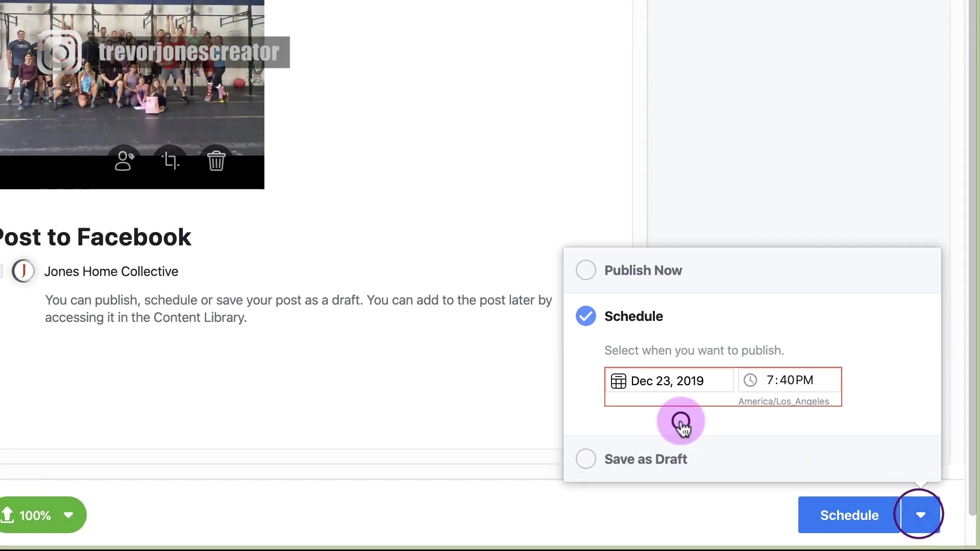
pyautogui.click(652, 383)
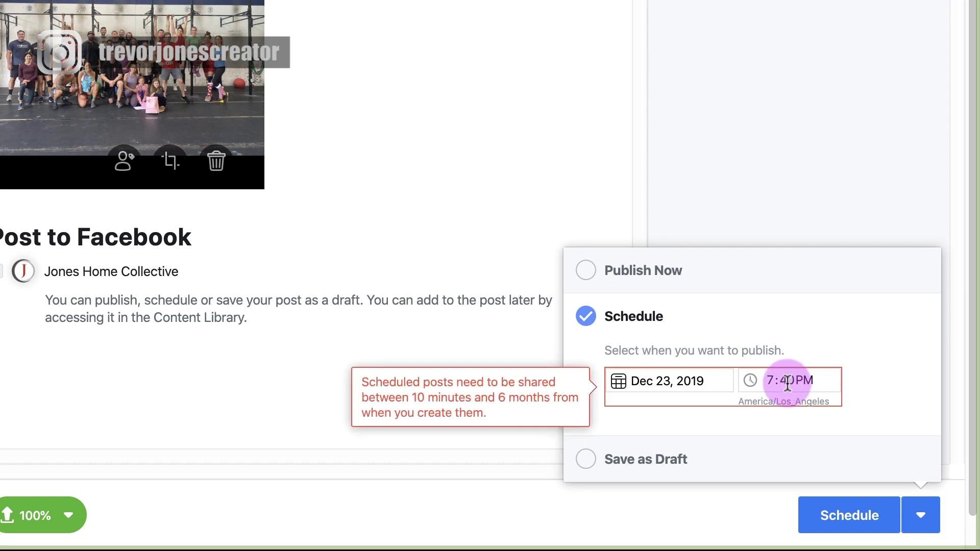
pyautogui.moveTo(723, 386)
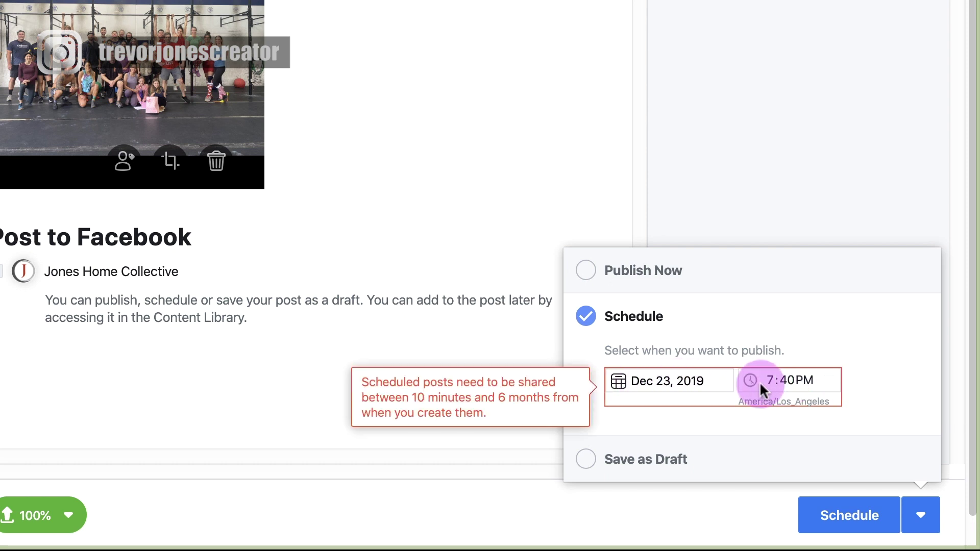
pyautogui.click(788, 379)
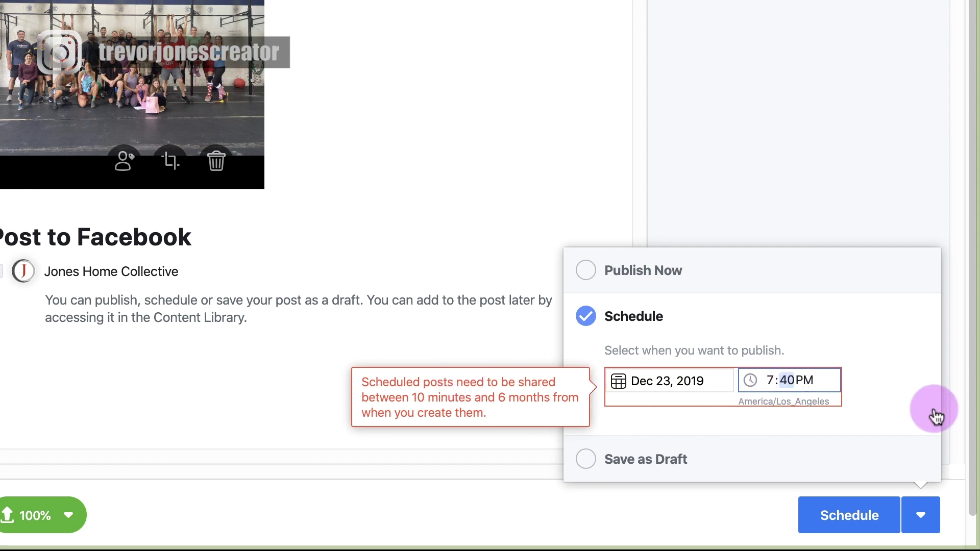
pyautogui.write('45')
pyautogui.click(808, 64)
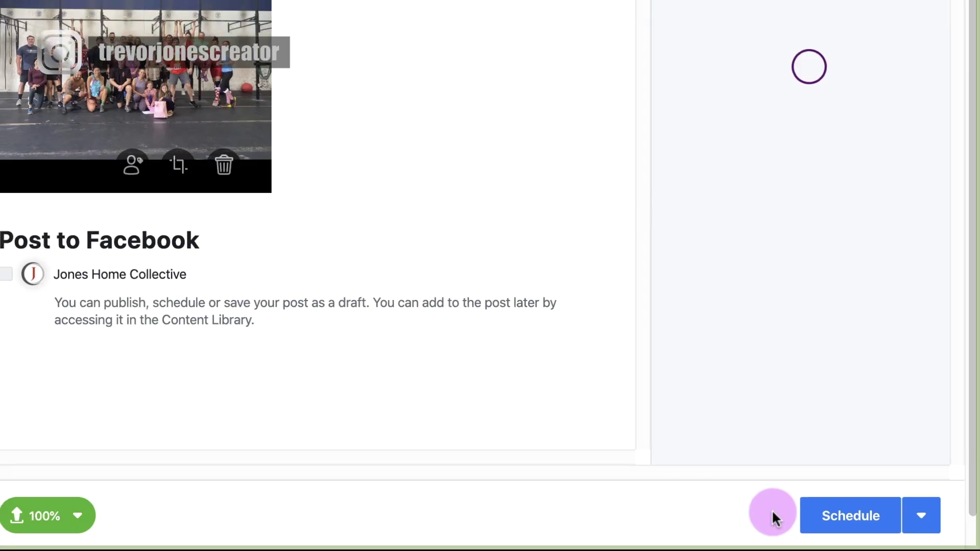
pyautogui.click(849, 515)
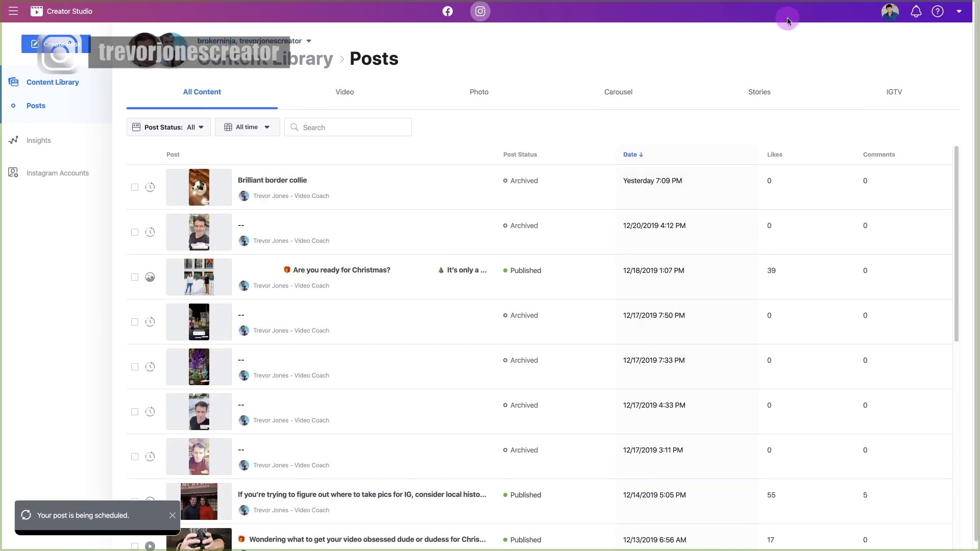
# Leave and re-enter browser fullscreen to review the Scheduled fitness goals post
pyautogui.moveTo(490, 2)
pyautogui.click(31, 16)
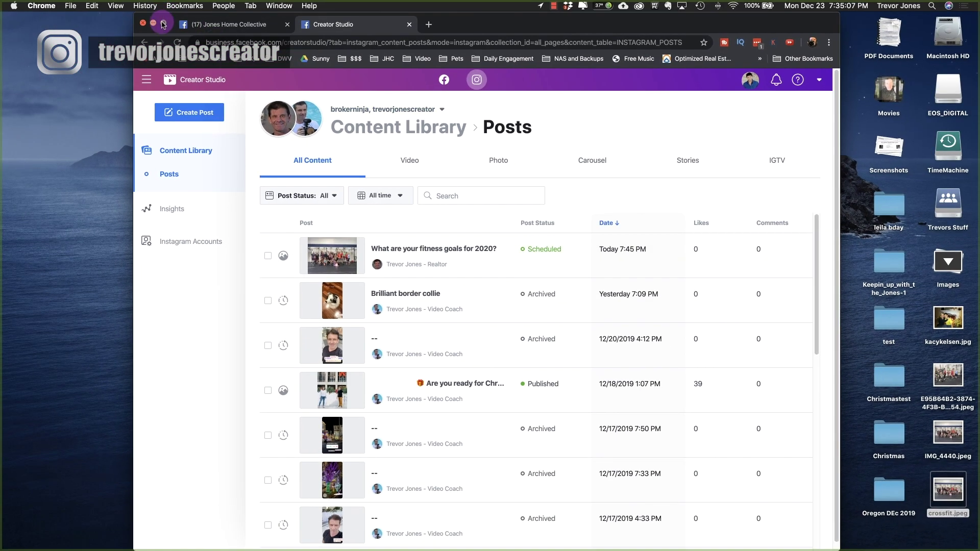
pyautogui.click(162, 24)
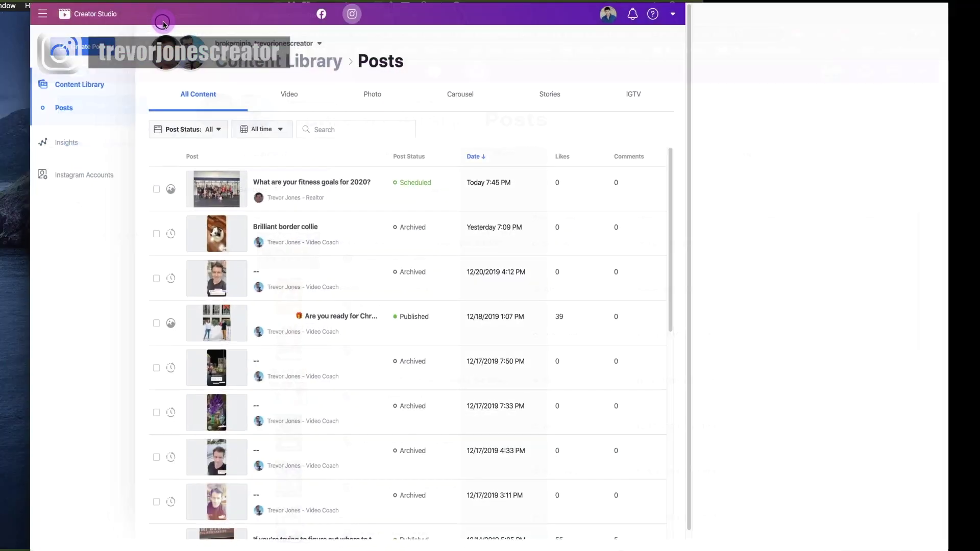